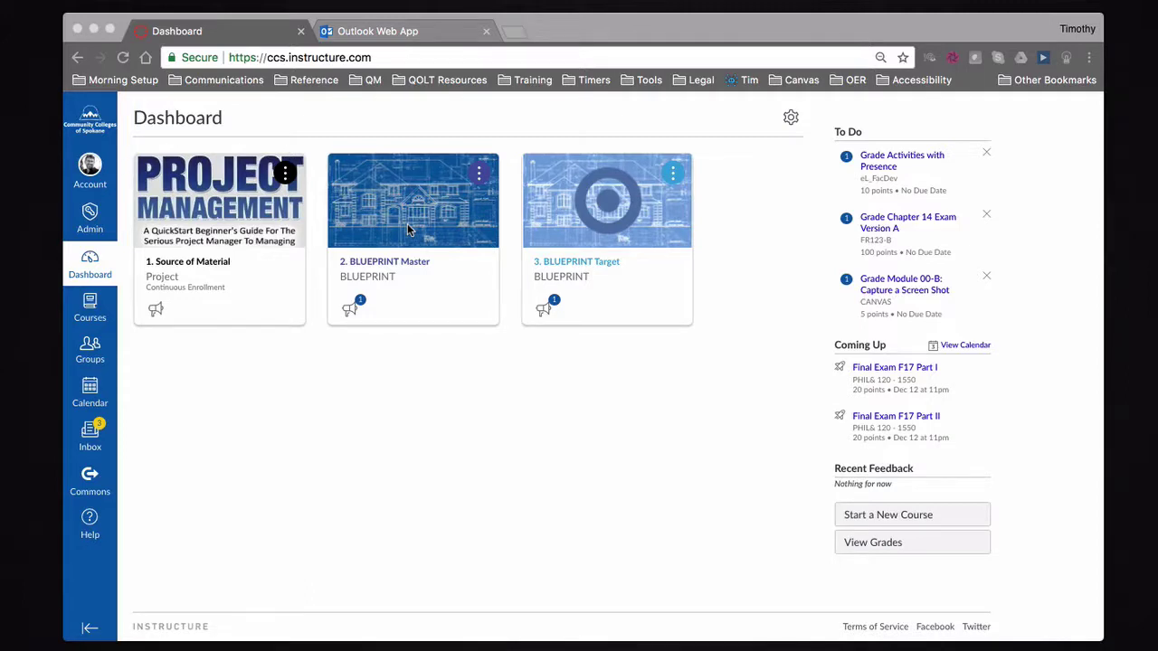
# Open the 2. BLUEPRINT Master course and review the Blueprint Course options in its settings.
pyautogui.click(400, 220)
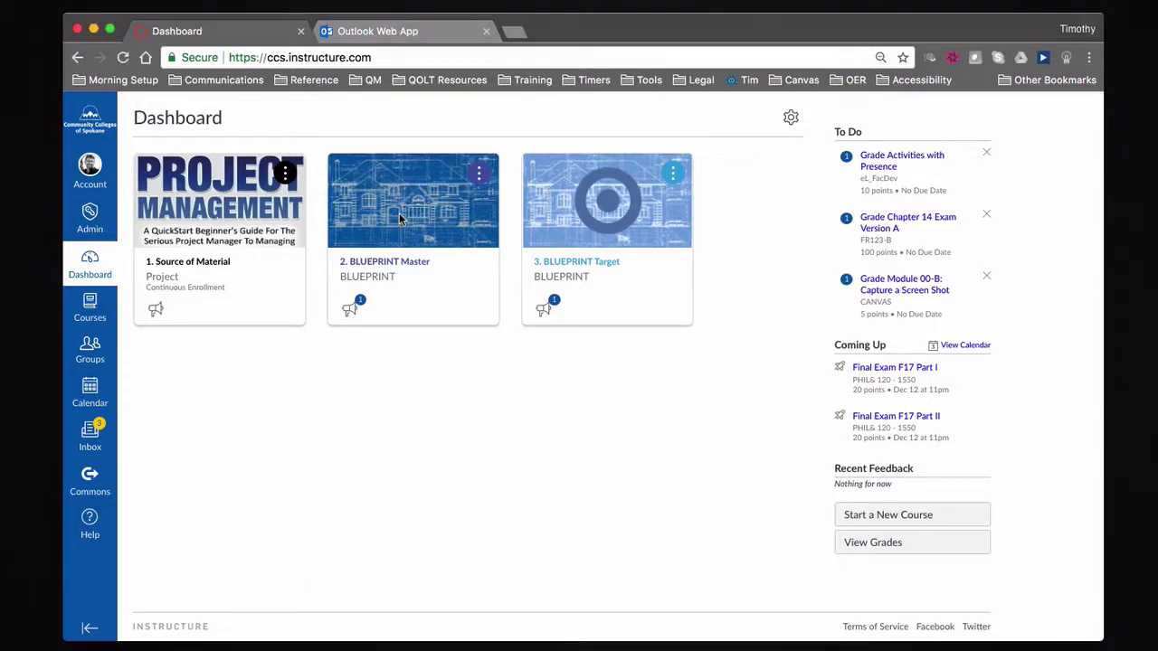
pyautogui.click(400, 220)
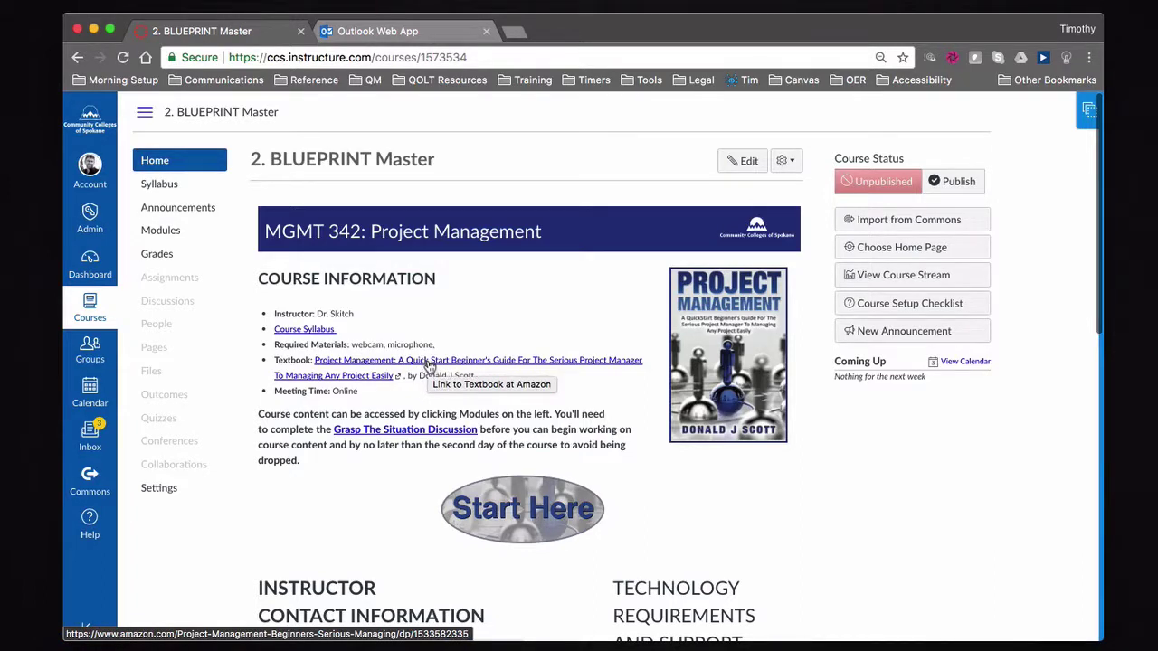
pyautogui.click(160, 490)
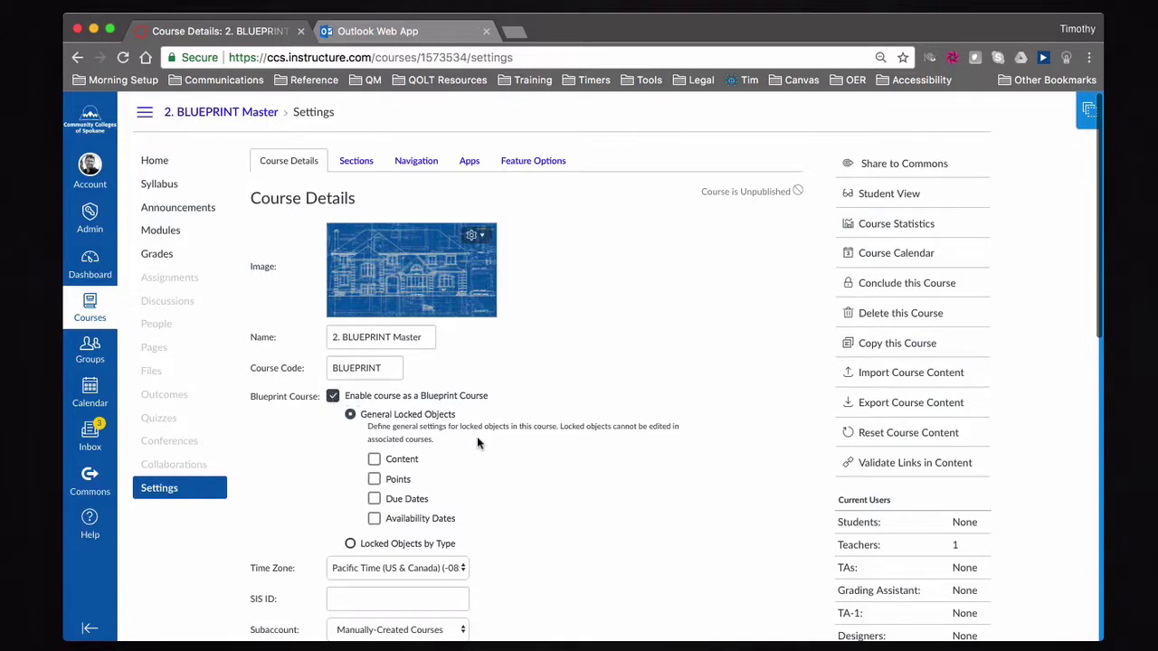
pyautogui.scroll(-3, 477, 436)
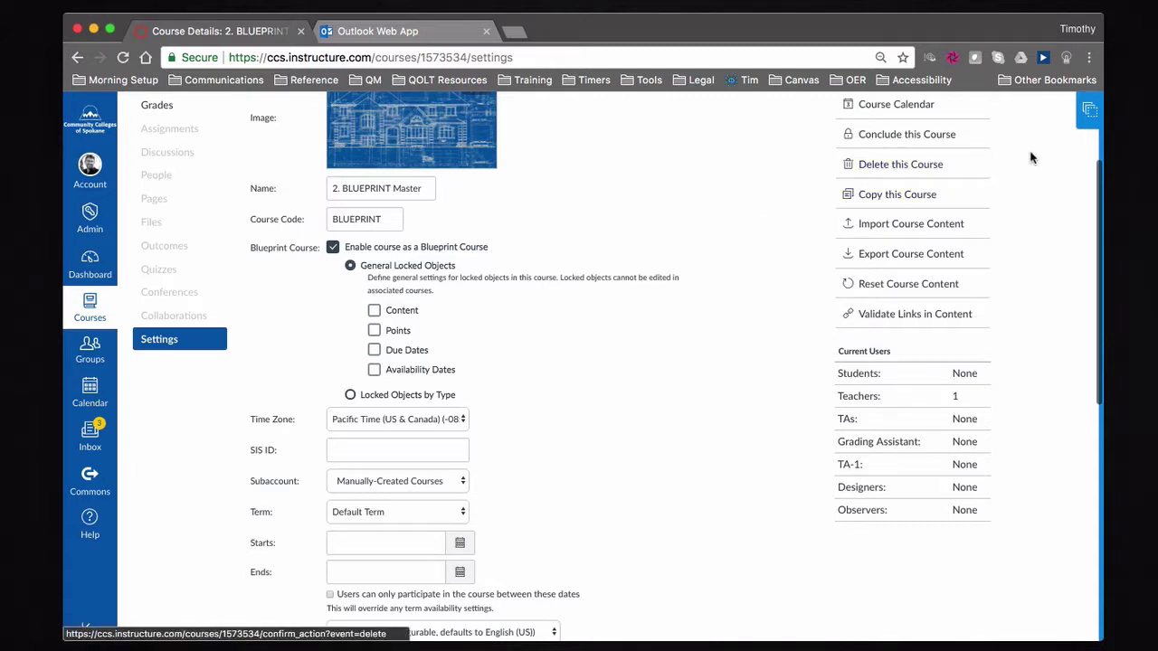
# Review the courses associated with the blueprint and return to the master course's home page.
pyautogui.click(1088, 113)
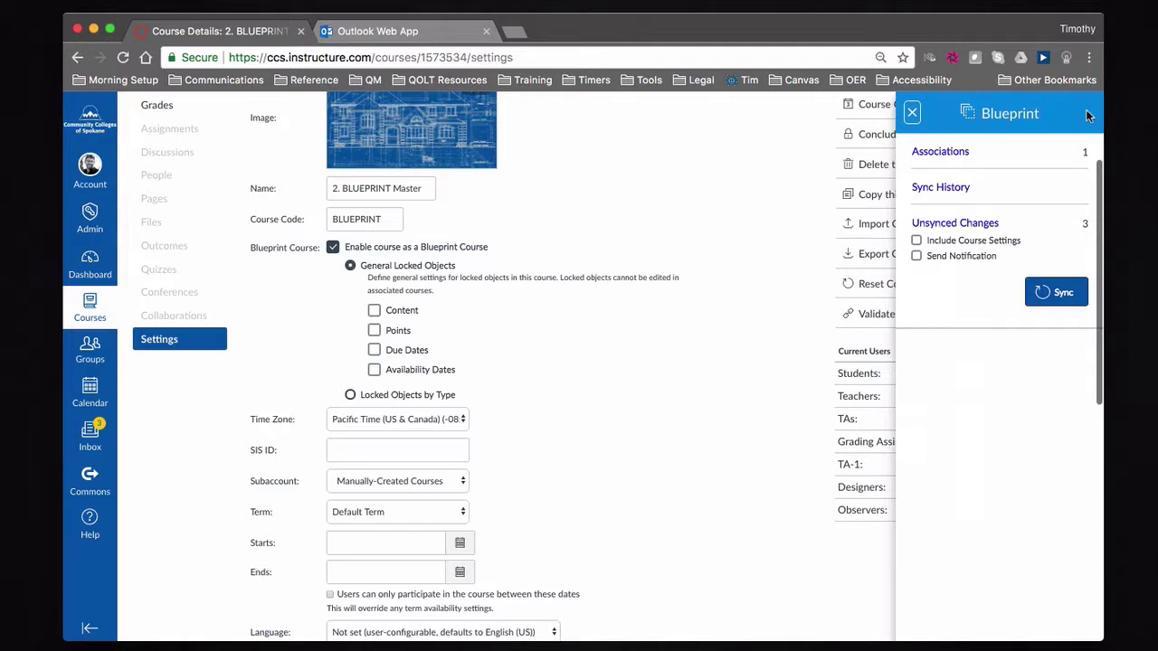
pyautogui.click(950, 152)
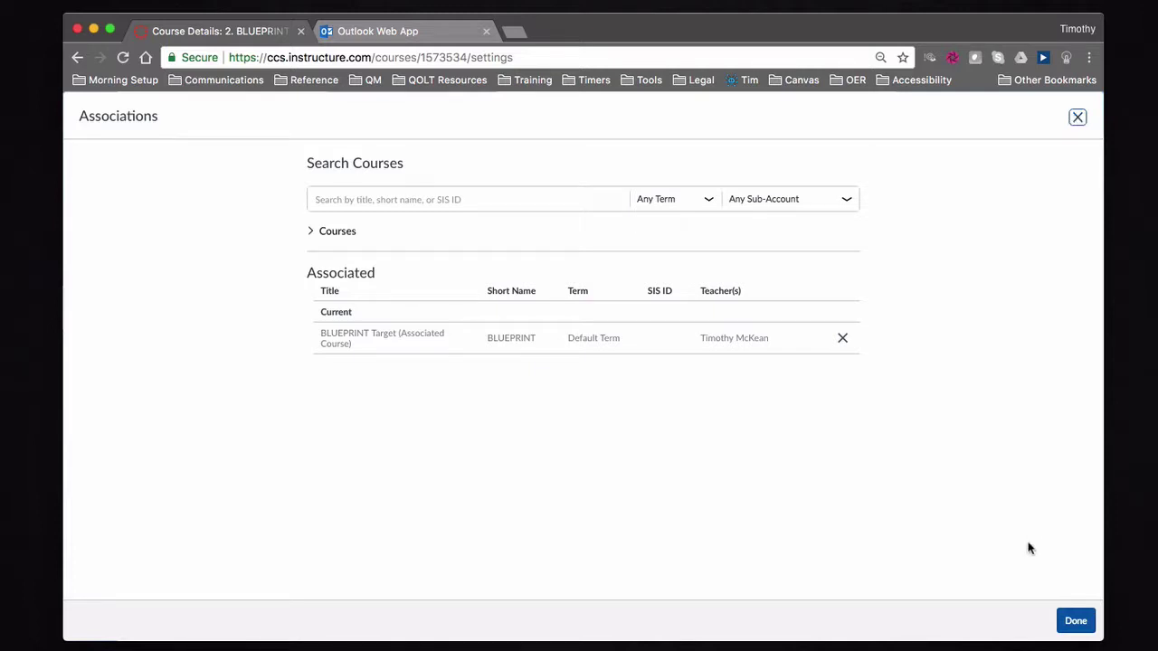
pyautogui.click(1073, 623)
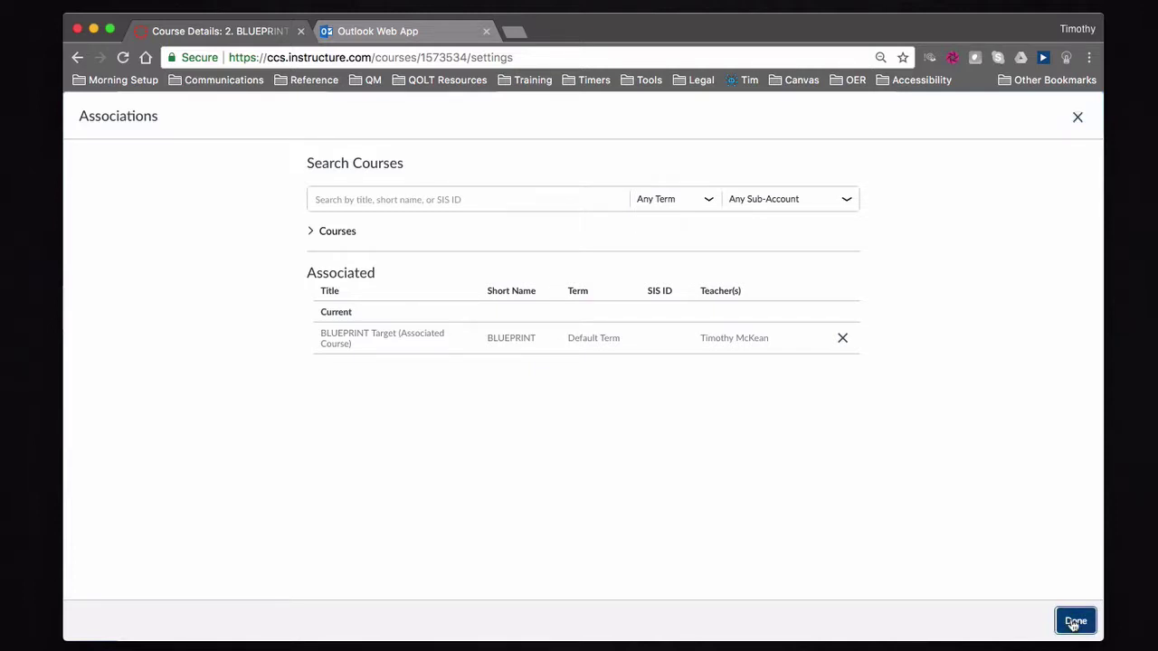
pyautogui.click(78, 58)
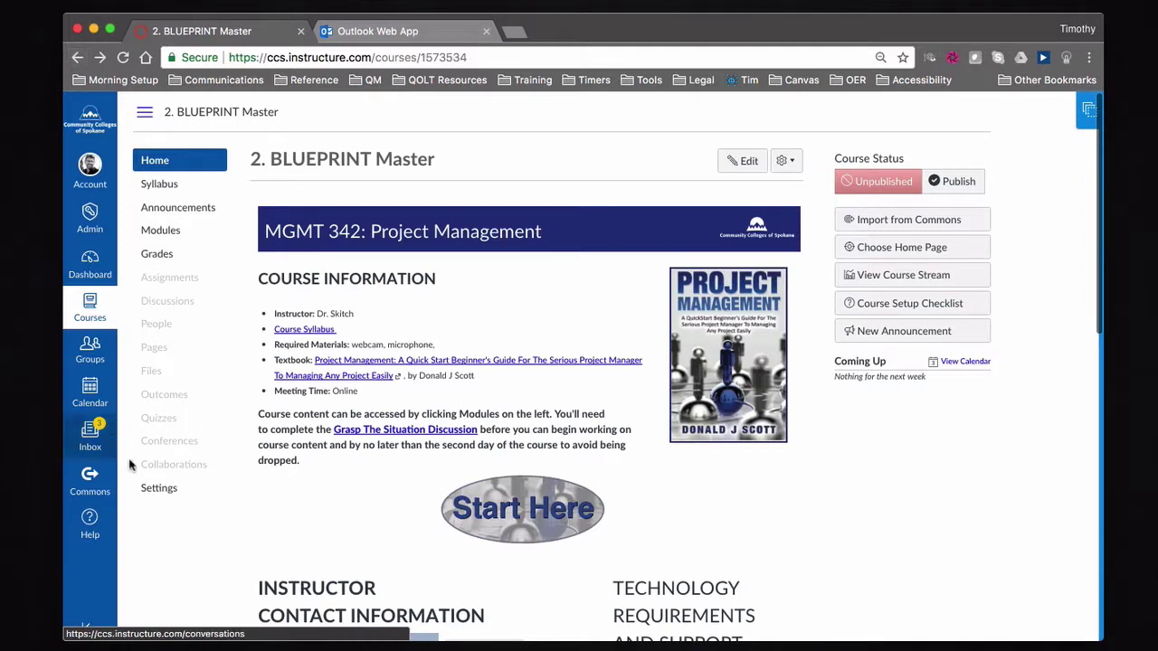
# Reopen the master course's settings and review the blueprint's unsynced changes.
pyautogui.click(159, 492)
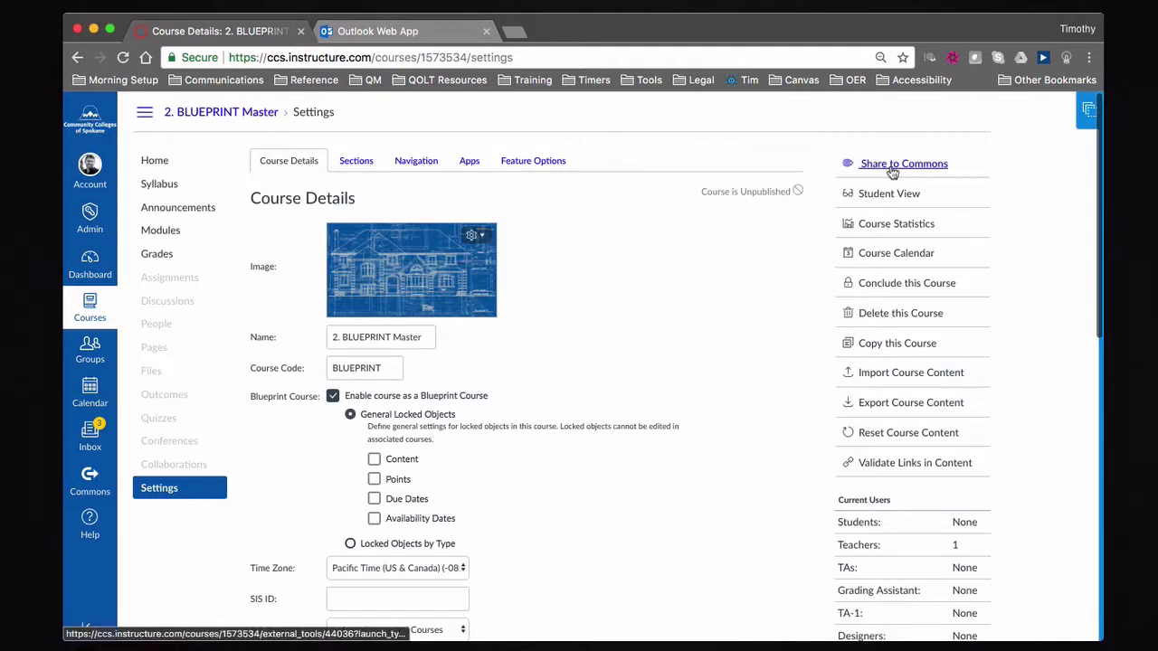
pyautogui.click(1087, 112)
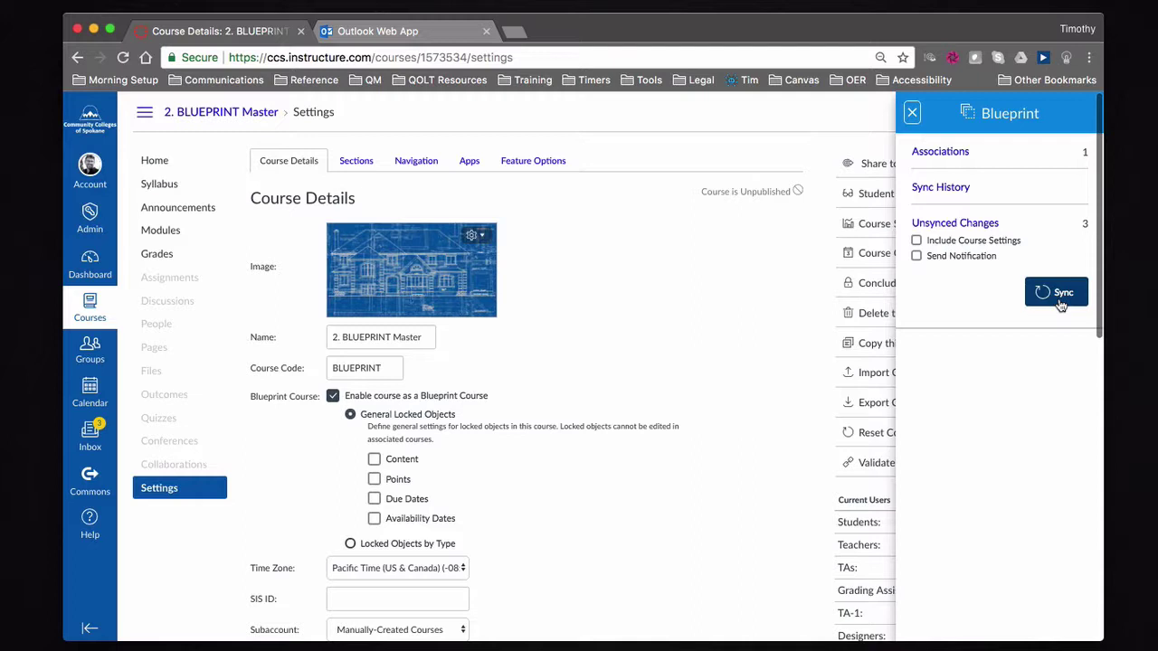
pyautogui.click(941, 225)
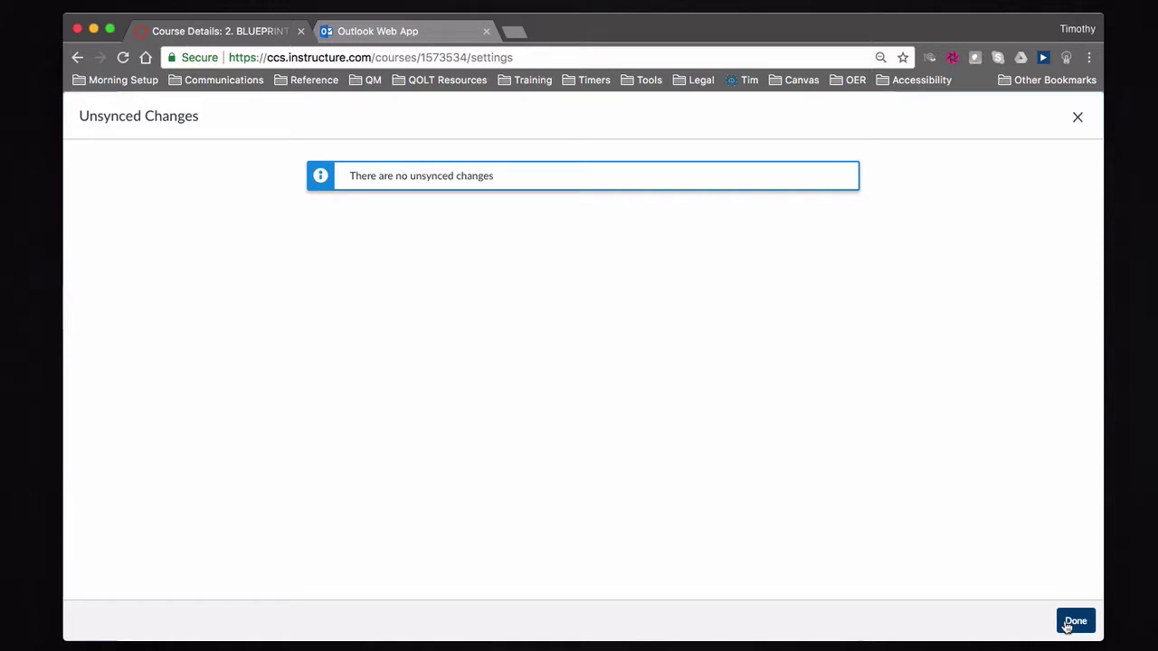
pyautogui.click(1068, 624)
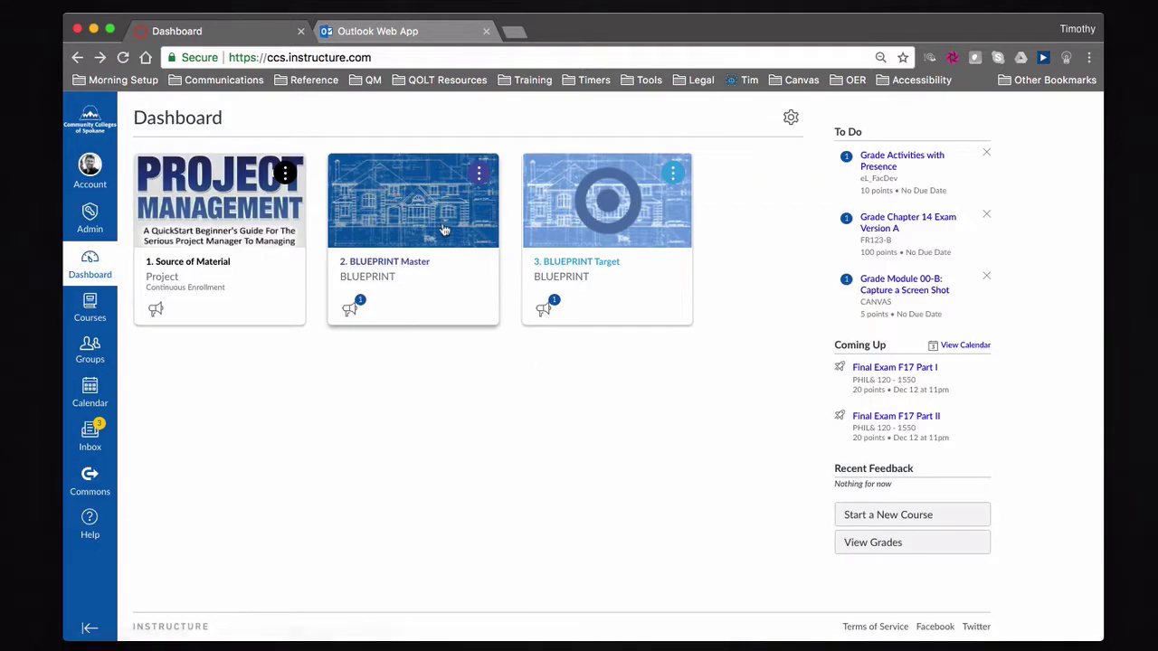
# Delete the Project Management textbook cover image from the BLUEPRINT Master home page and save the page.
pyautogui.click(416, 217)
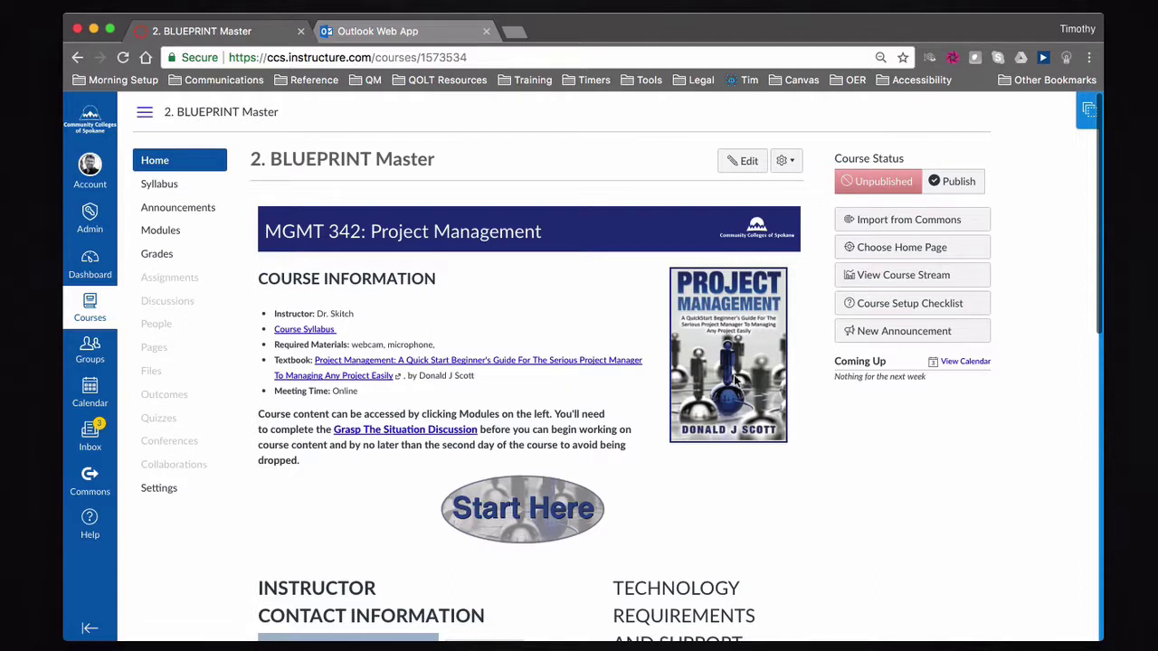
pyautogui.click(749, 162)
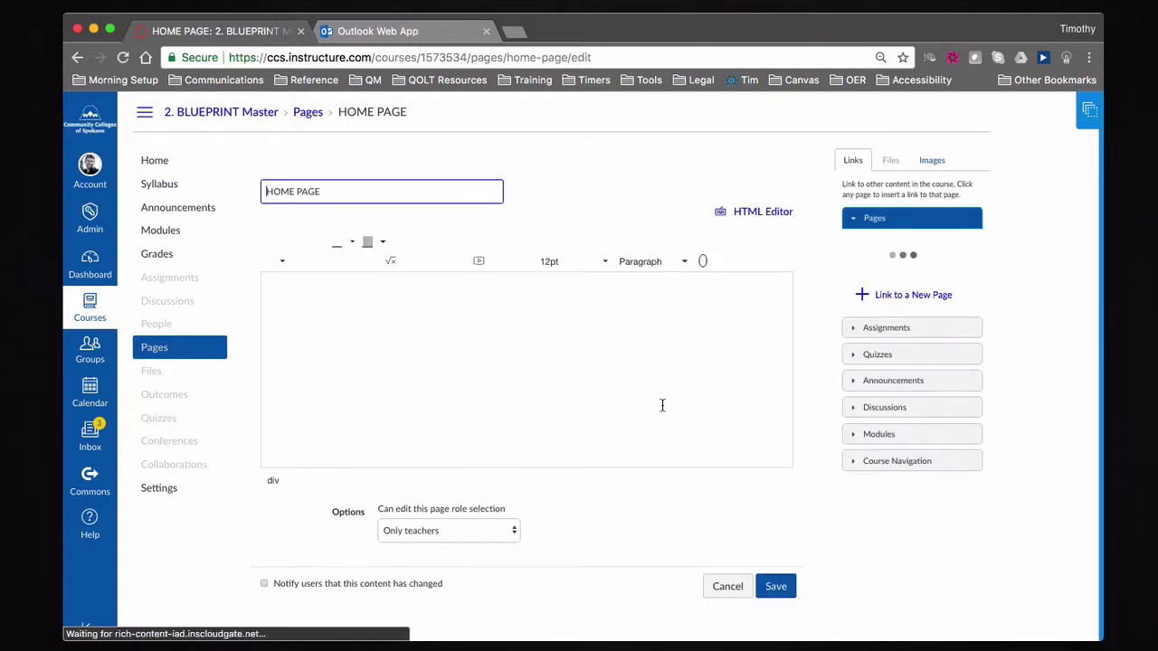
pyautogui.click(702, 405)
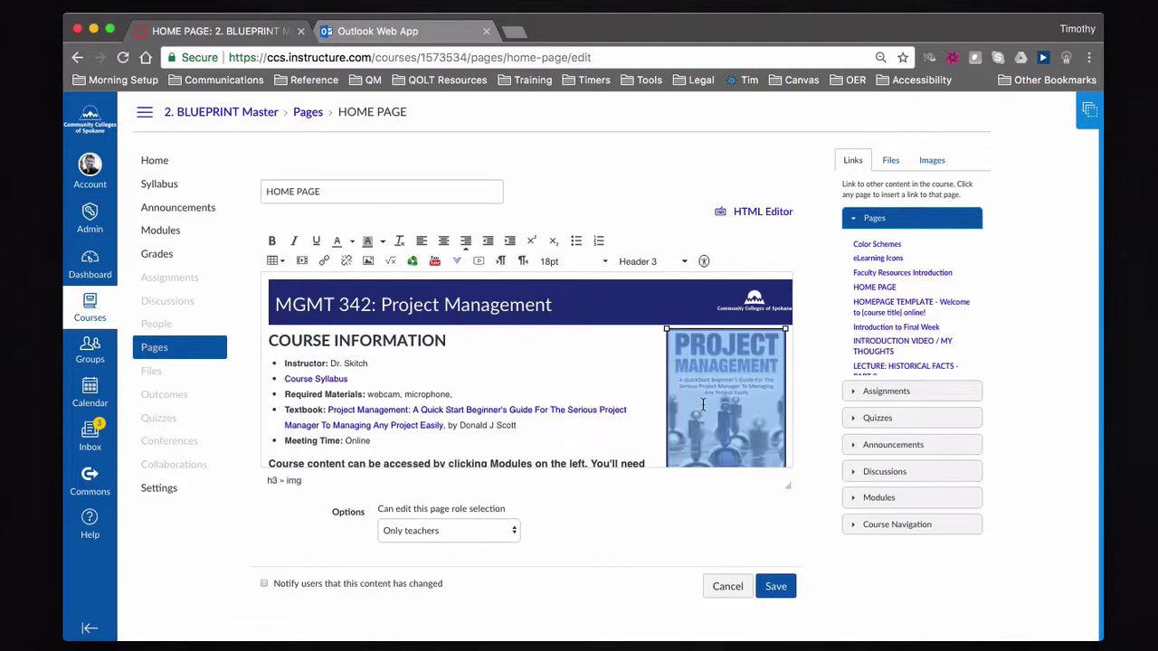
pyautogui.press('BackSpace')
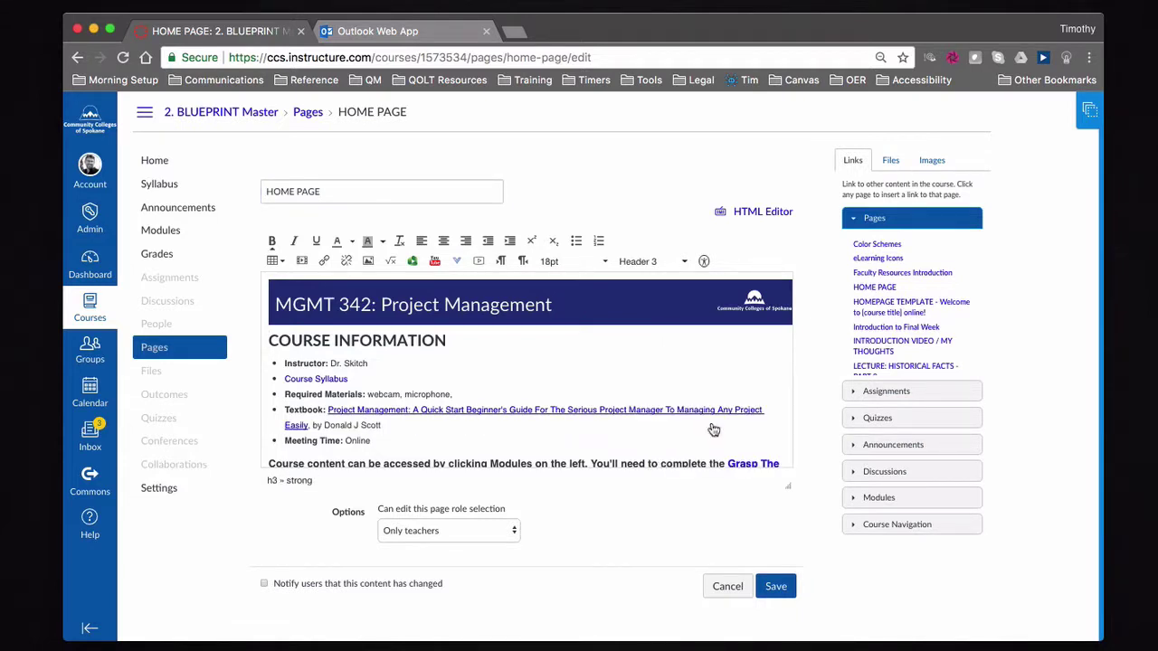
pyautogui.click(771, 587)
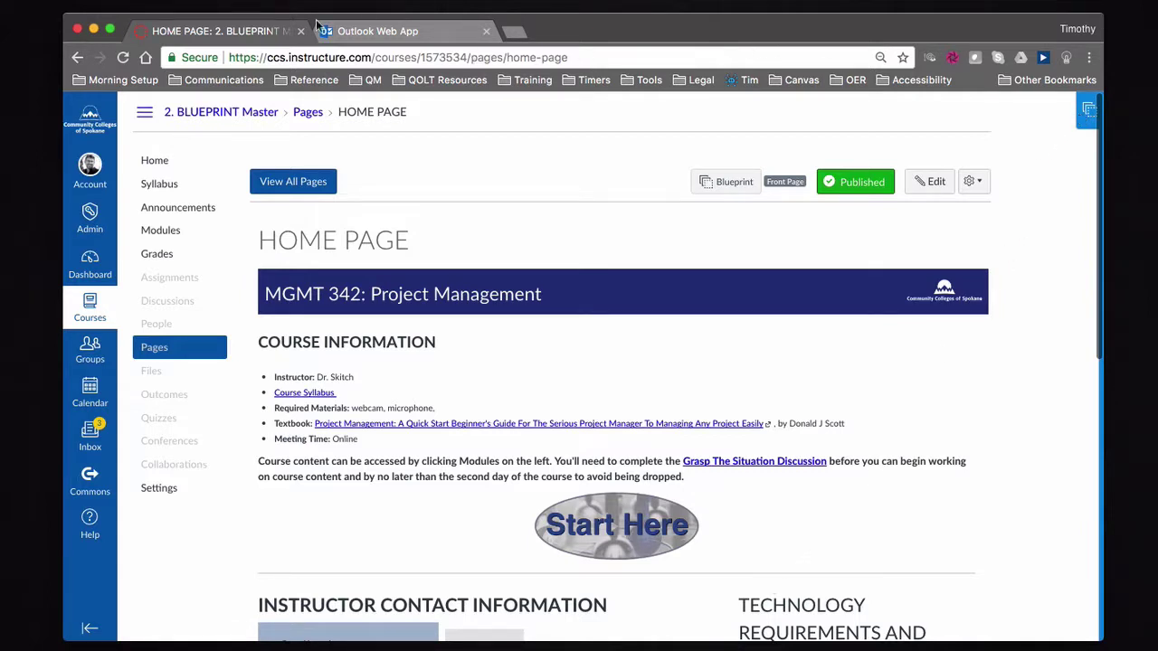
# Duplicate the browser tab and open the 3. BLUEPRINT Target course from the dashboard in it.
pyautogui.rightClick(228, 34)
pyautogui.click(243, 81)
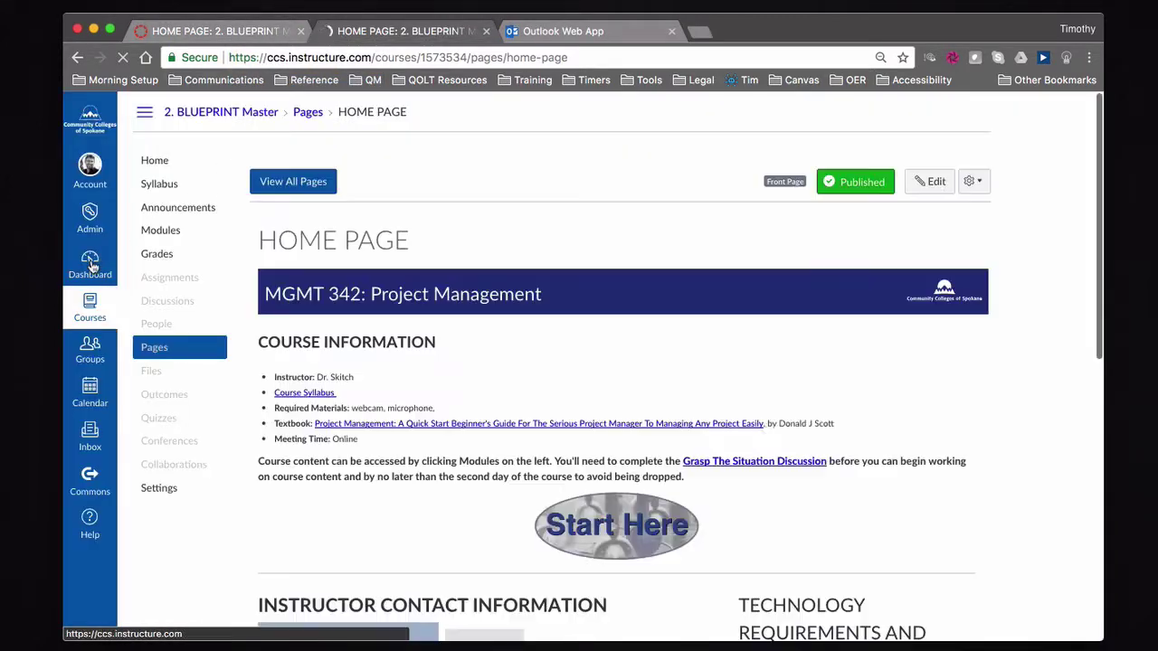
pyautogui.click(91, 264)
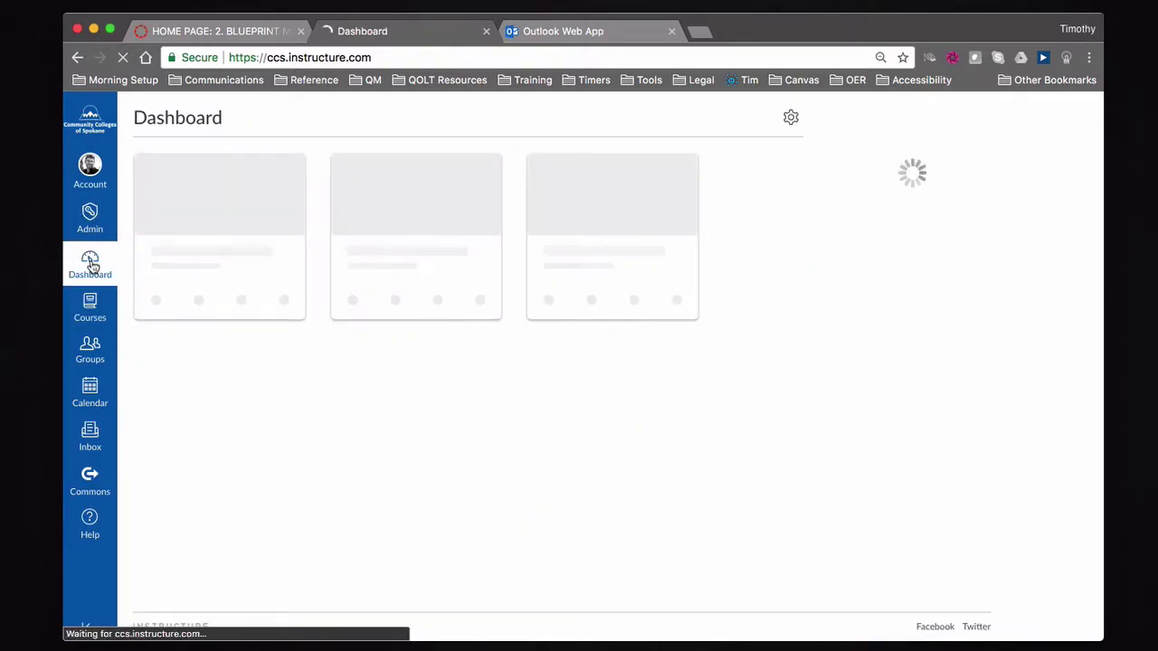
pyautogui.click(618, 239)
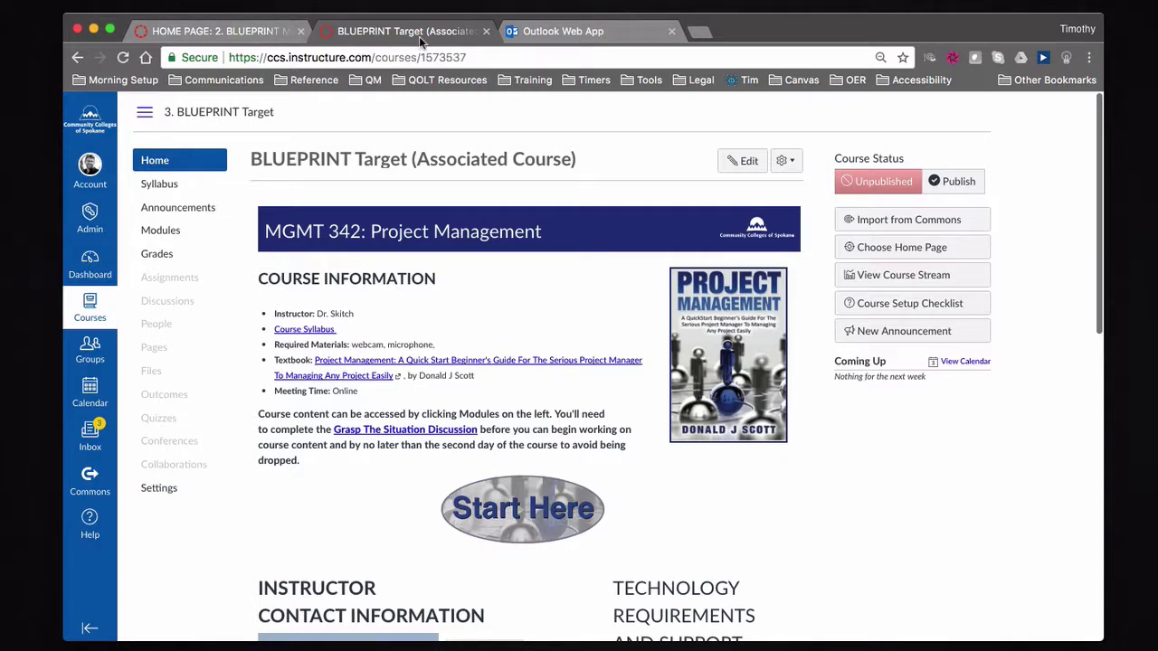
# Sync the cover image removal from BLUEPRINT Master to its associated course and reload the BLUEPRINT Target home page.
pyautogui.click(229, 31)
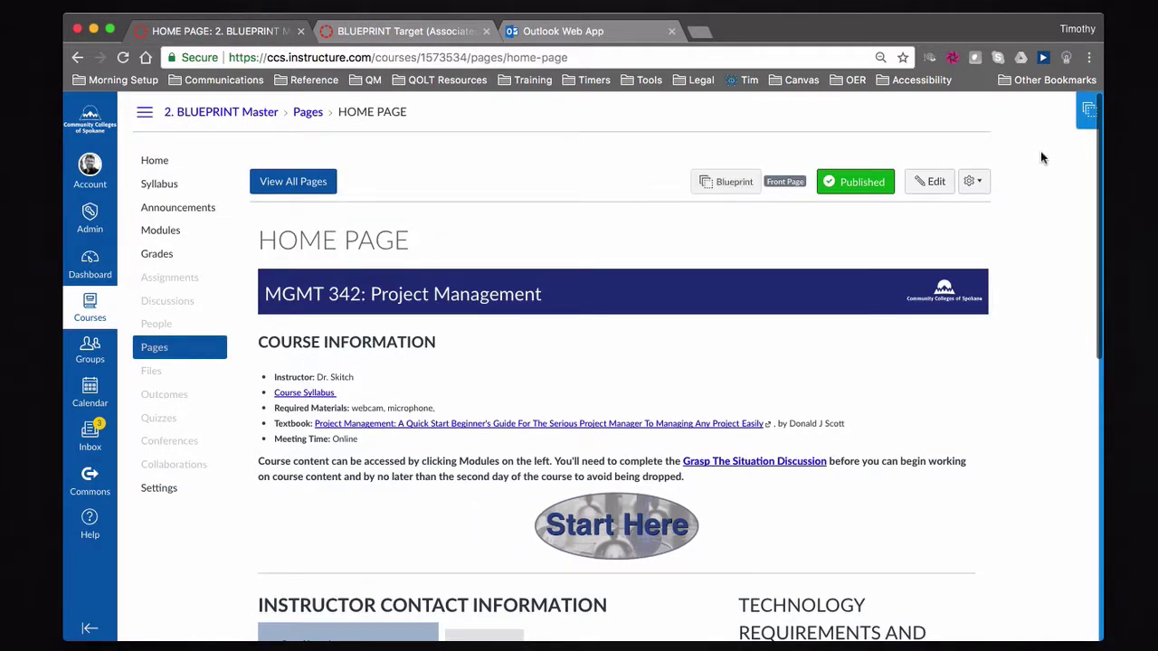
pyautogui.click(1087, 114)
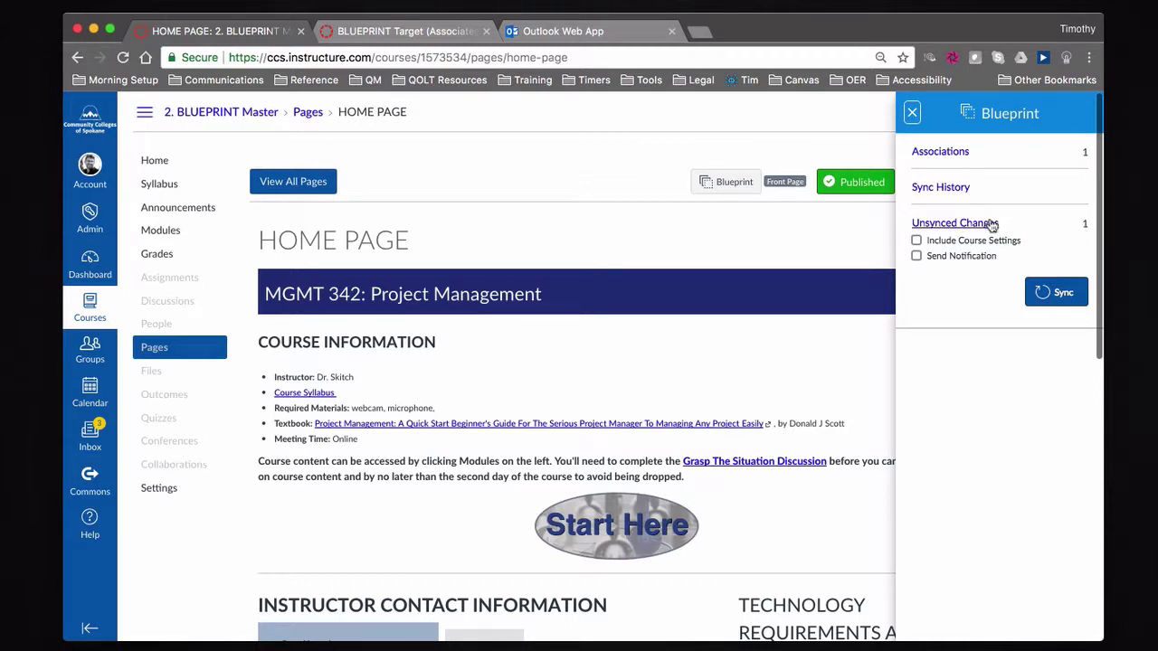
pyautogui.click(1050, 295)
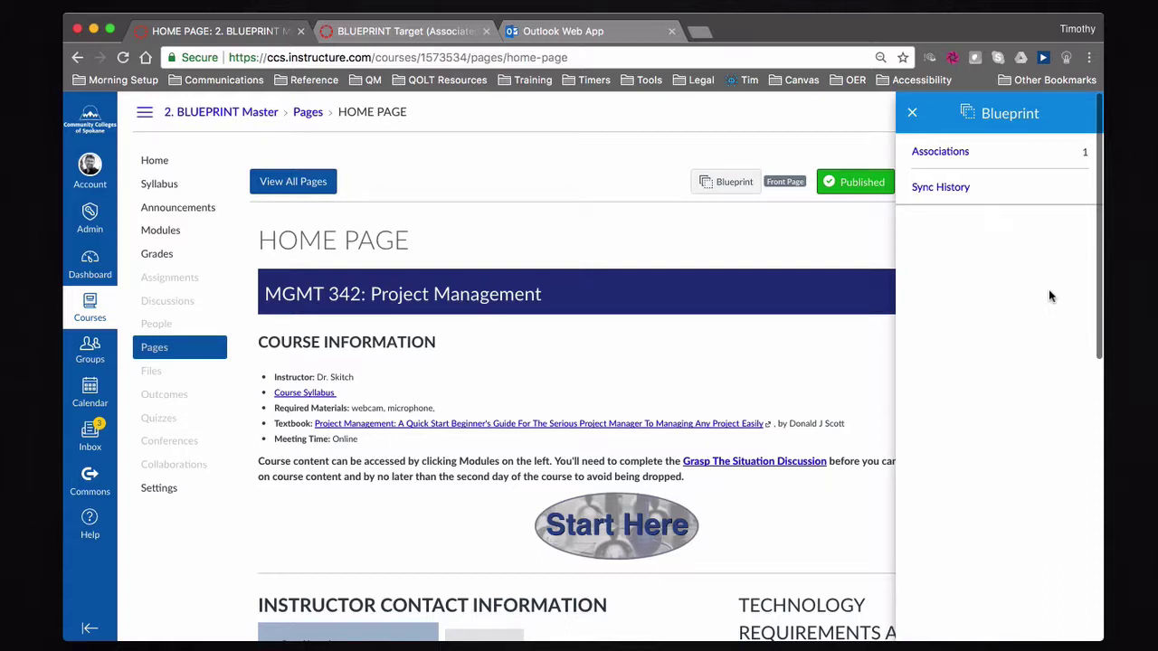
pyautogui.click(912, 112)
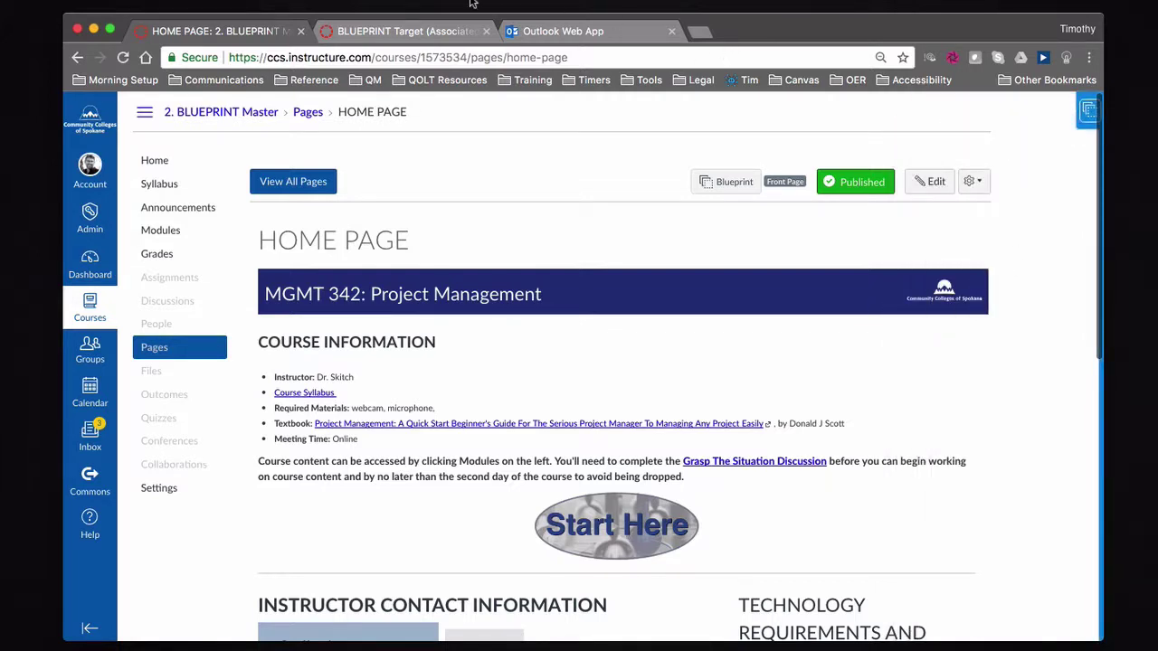
pyautogui.click(421, 31)
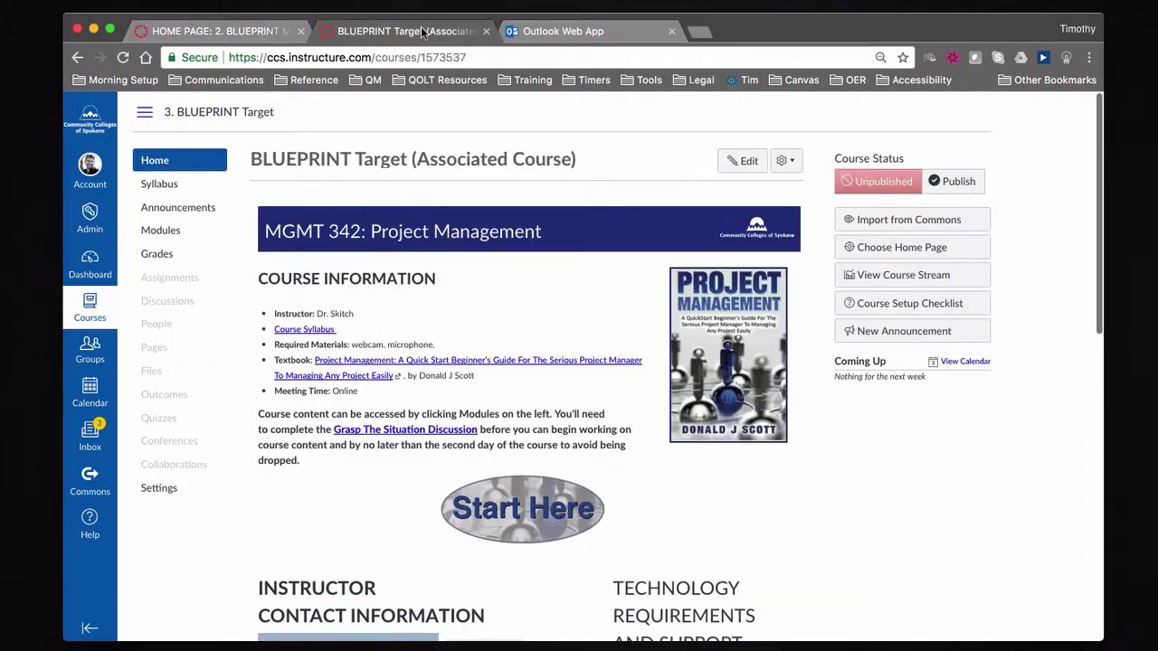
pyautogui.click(123, 58)
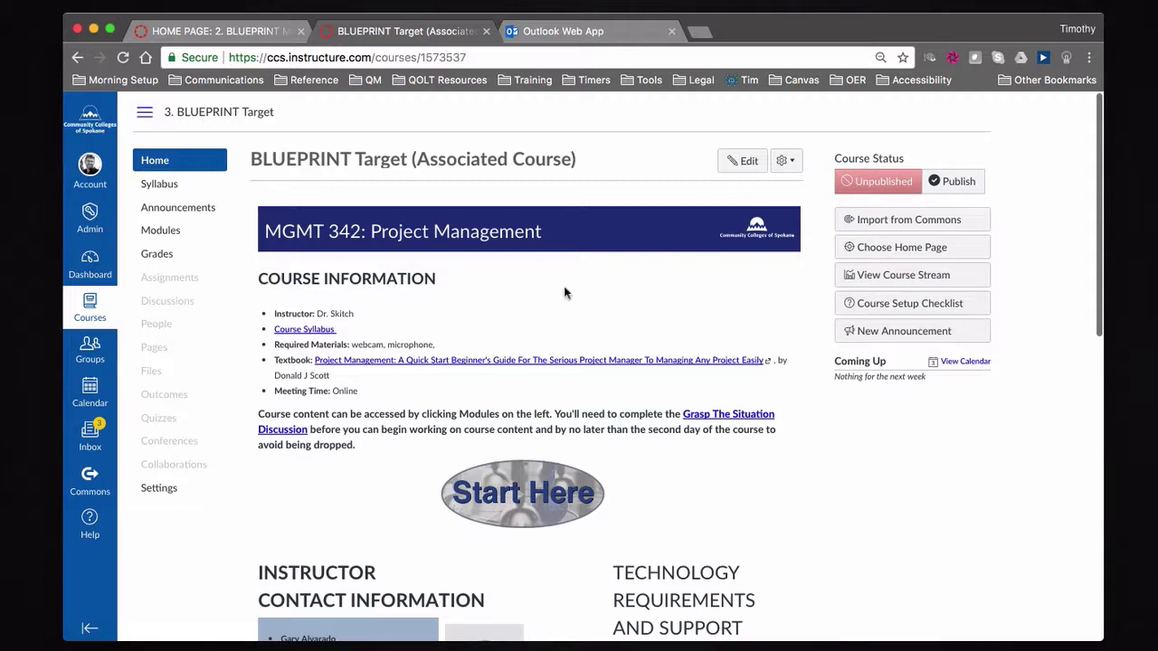
# Check the Blueprint sync status of the master course for remaining unsynced changes.
pyautogui.click(233, 32)
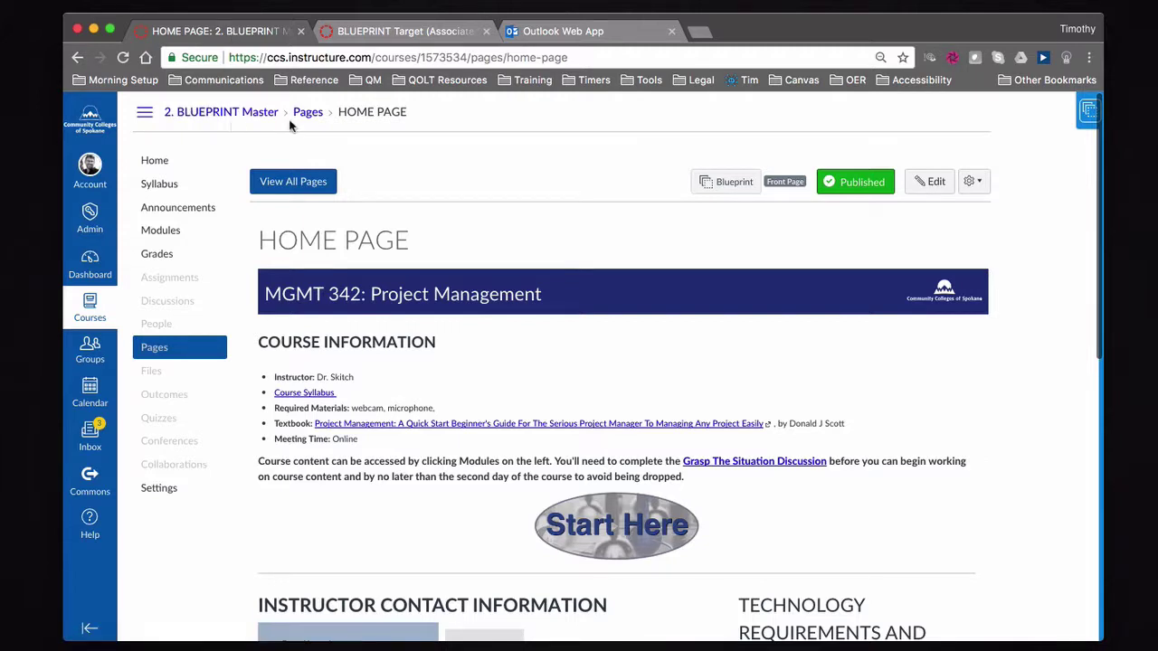
pyautogui.click(1085, 121)
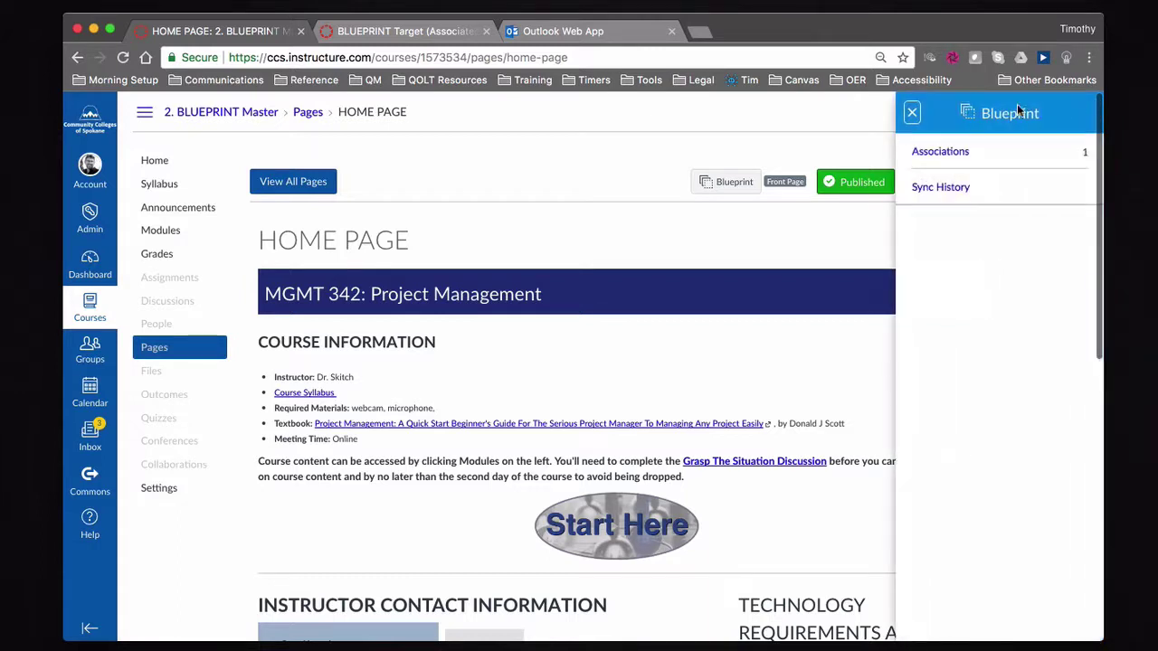
pyautogui.click(911, 114)
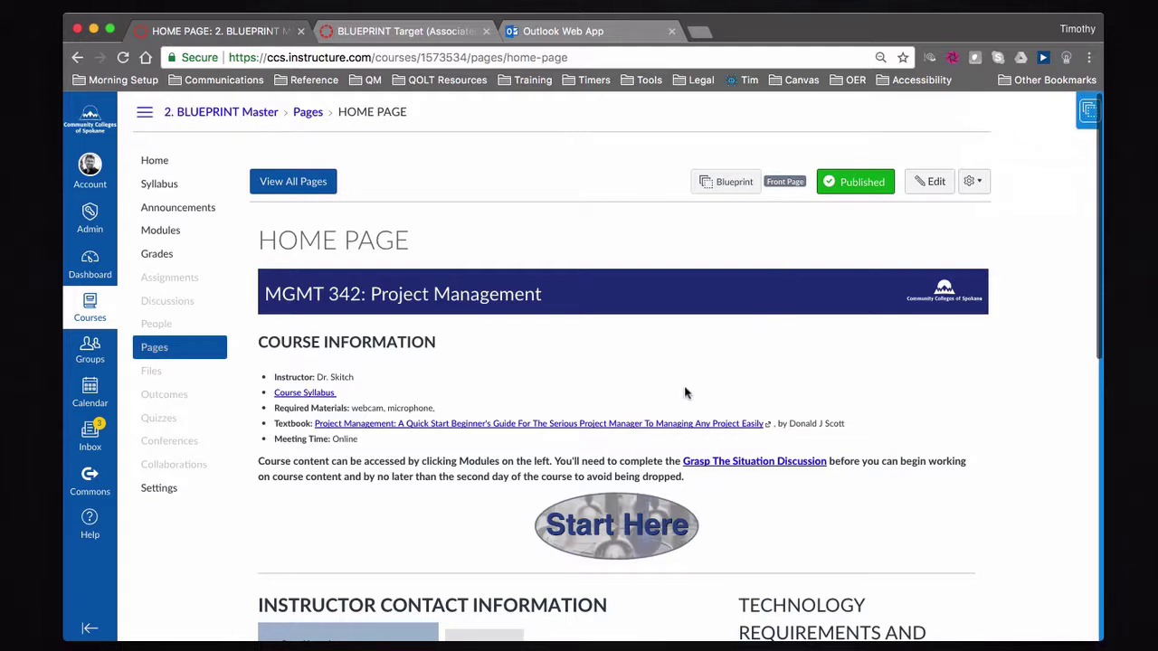
# Delete the Start Here image from the BLUEPRINT Master home page and save the page.
pyautogui.click(925, 188)
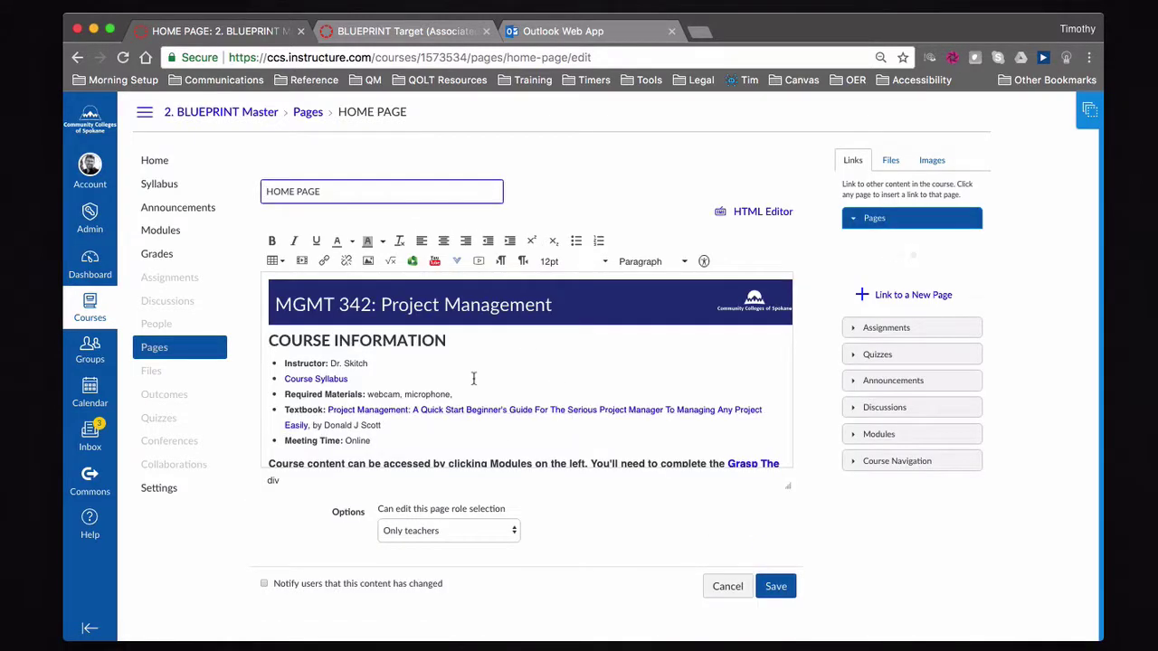
pyautogui.scroll(-3, 473, 380)
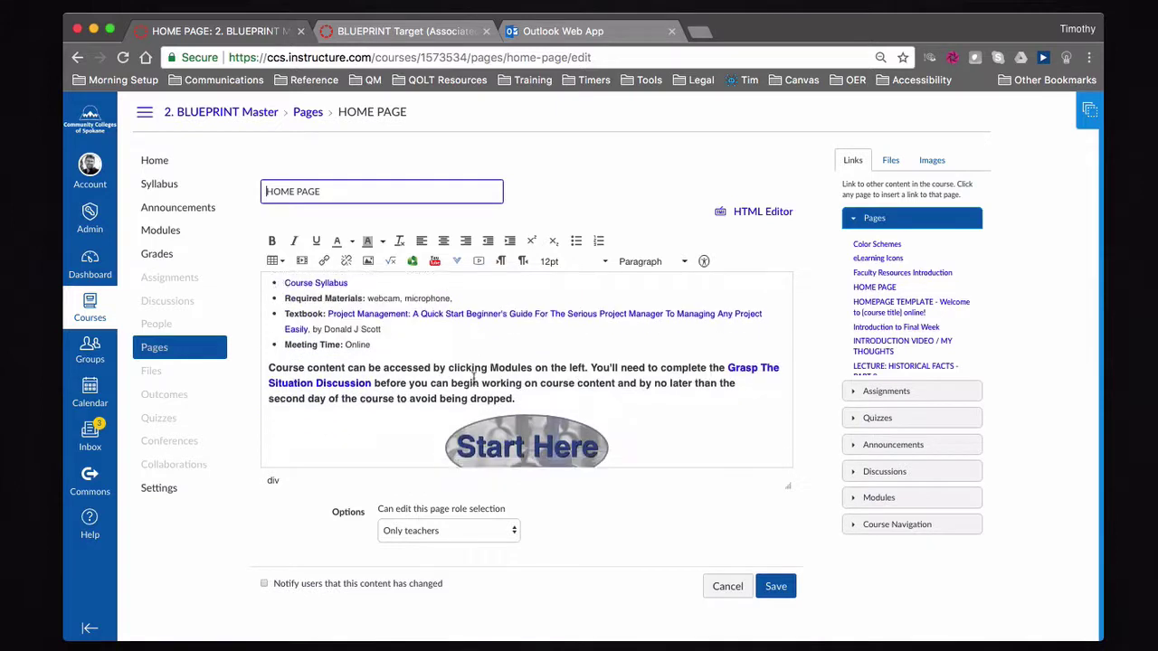
pyautogui.click(518, 433)
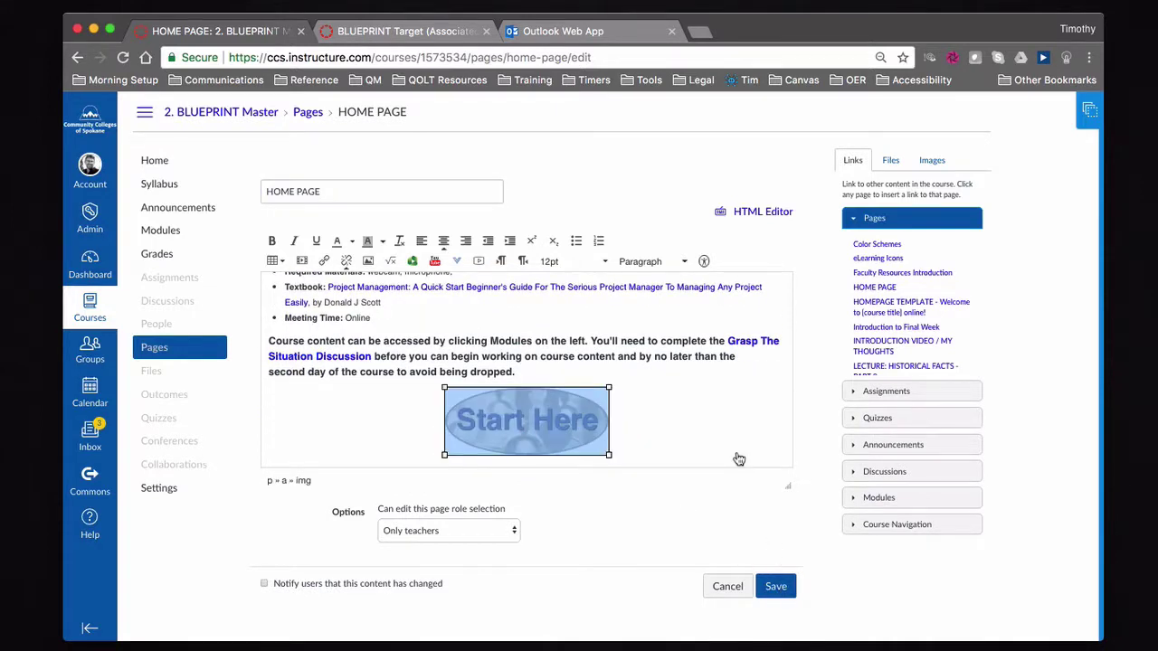
pyautogui.press('Delete')
pyautogui.click(774, 587)
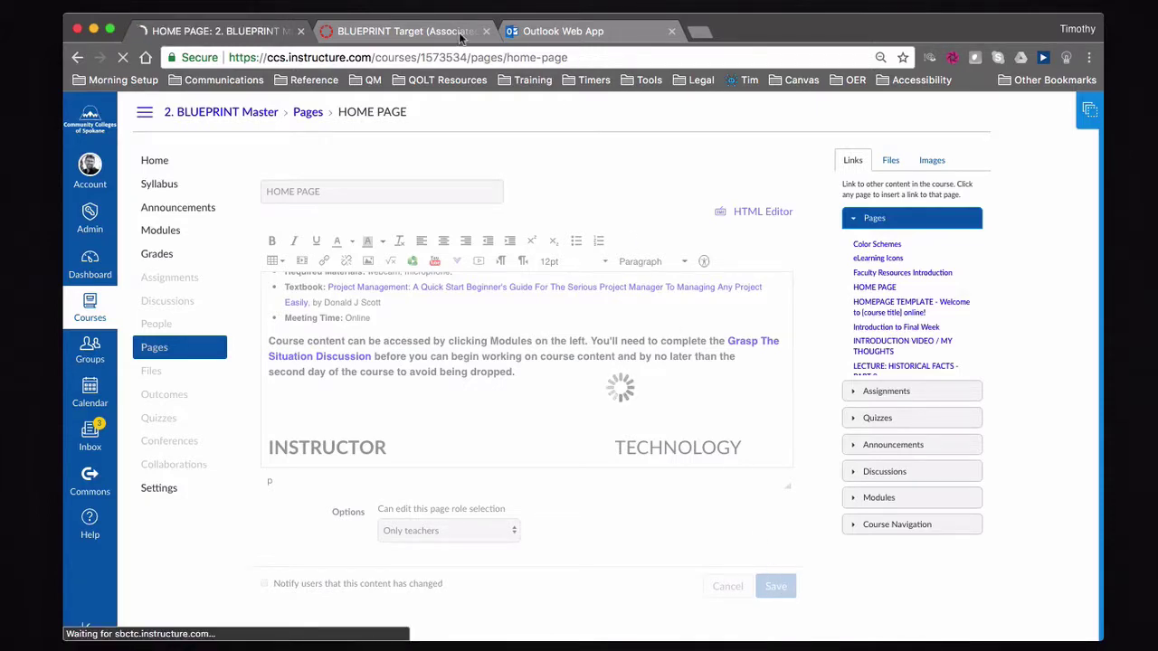
# Compare the target's home page with the master's, sync the Start Here image removal, and reload the BLUEPRINT Target home page.
pyautogui.click(424, 33)
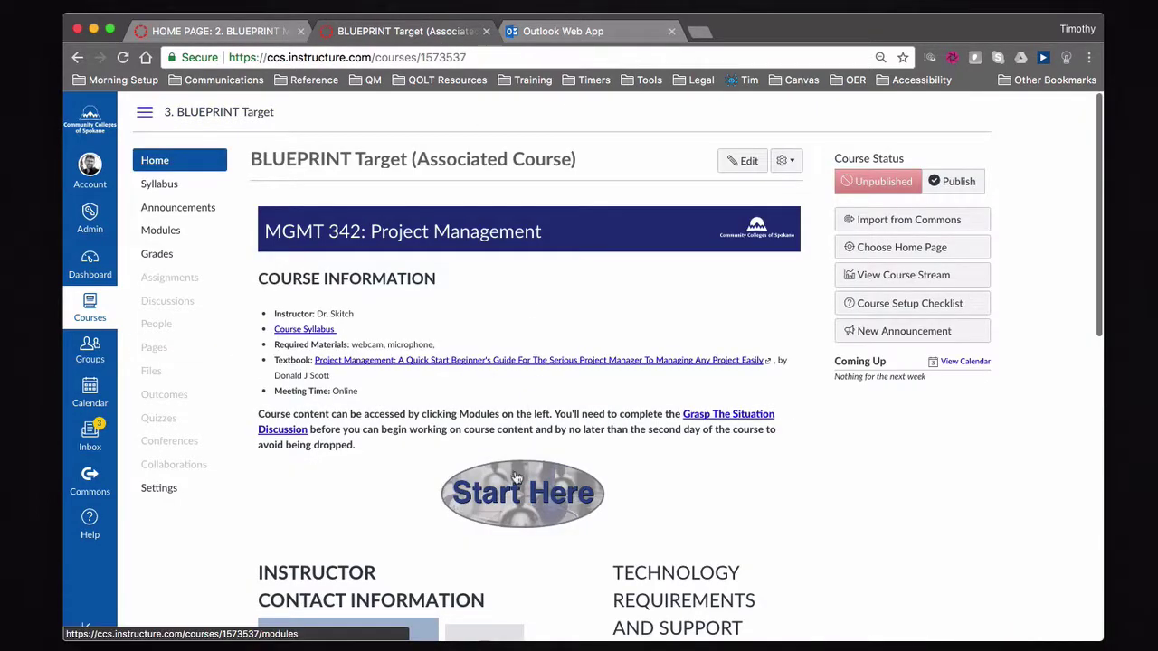
pyautogui.click(243, 38)
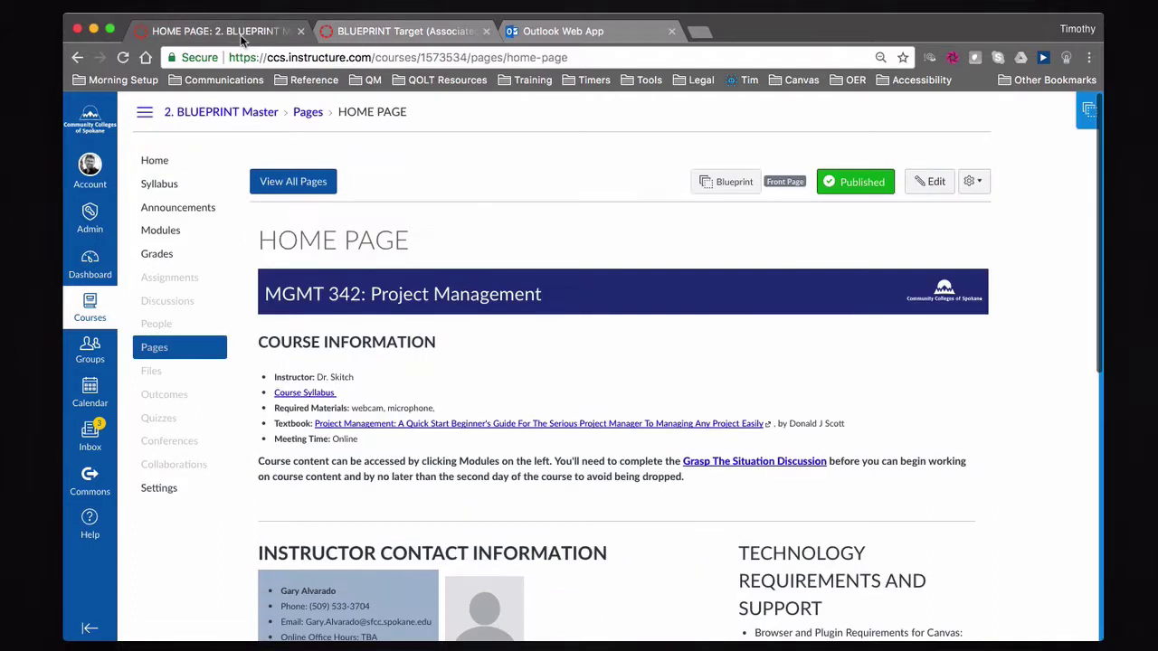
pyautogui.click(1083, 115)
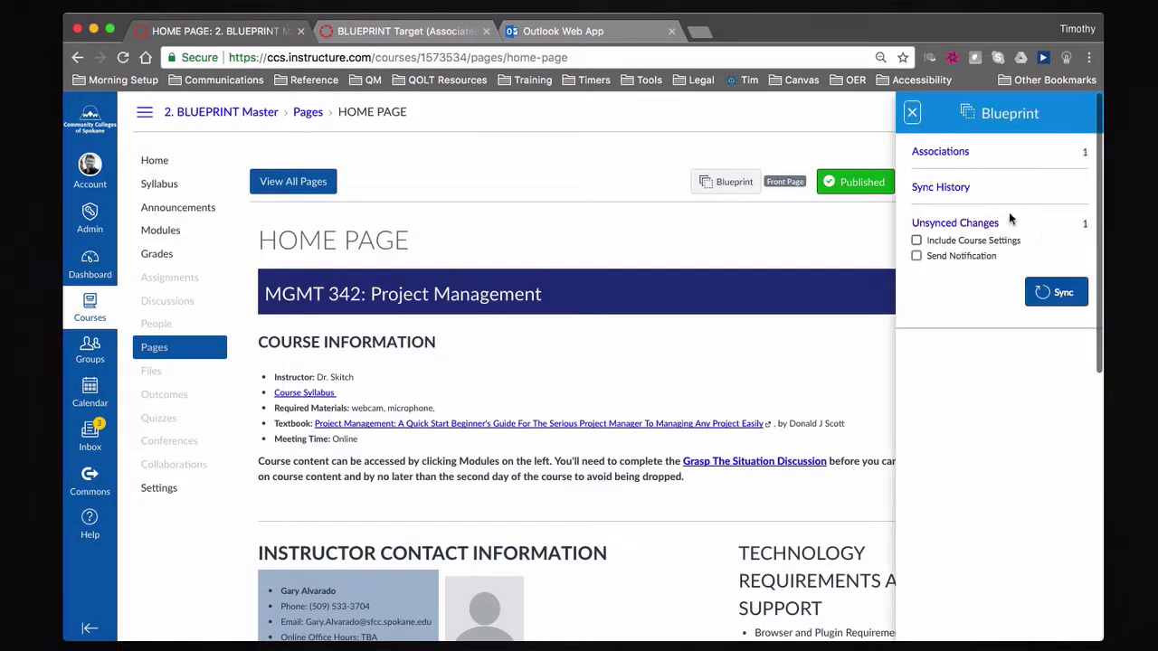
pyautogui.click(1048, 291)
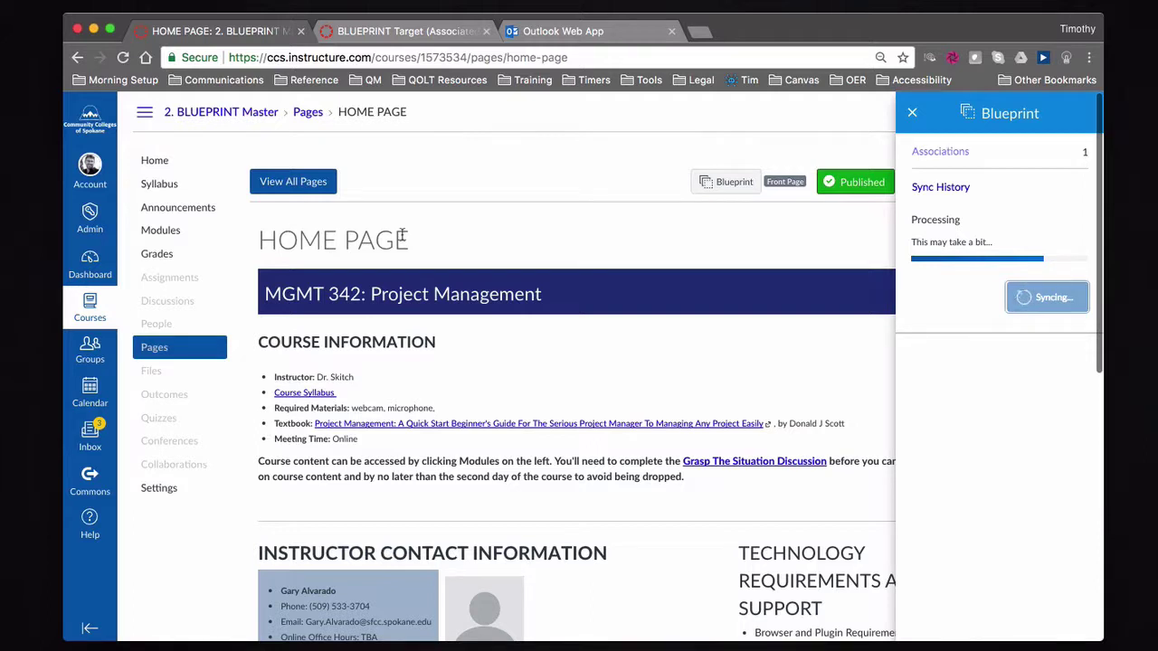
pyautogui.click(421, 34)
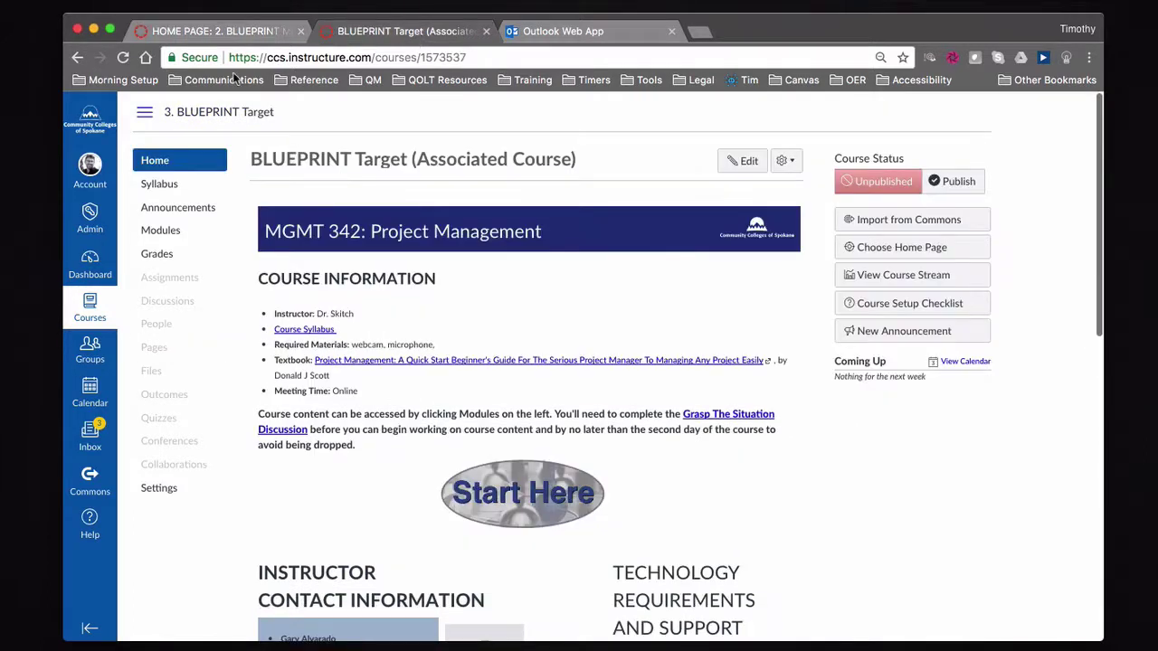
pyautogui.click(125, 57)
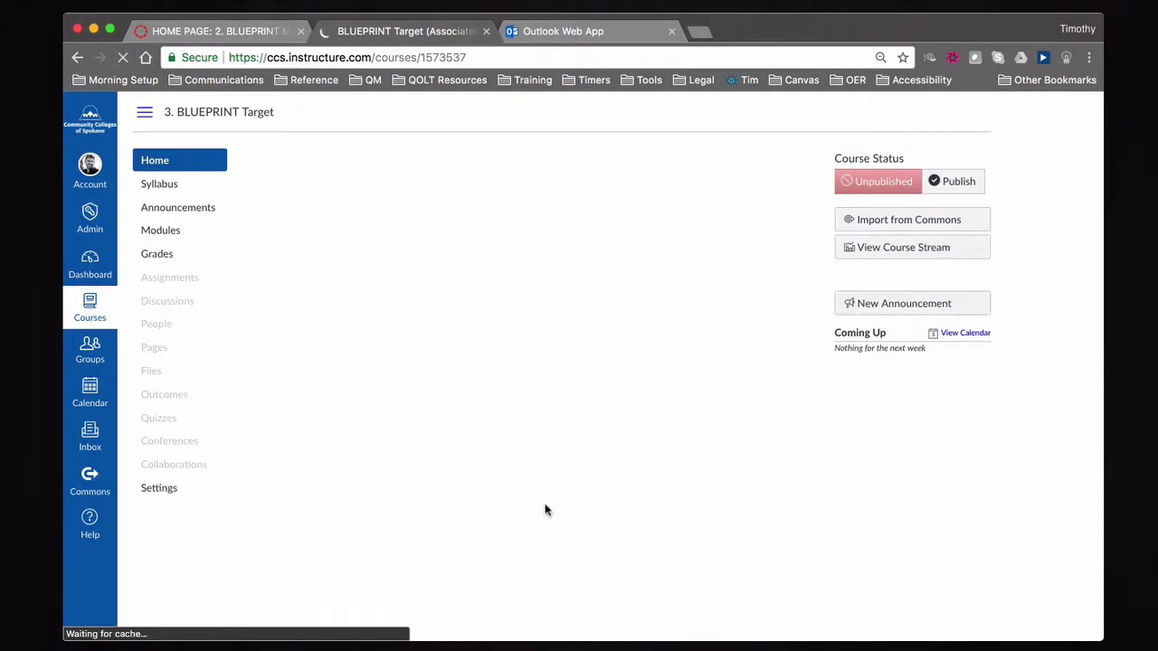